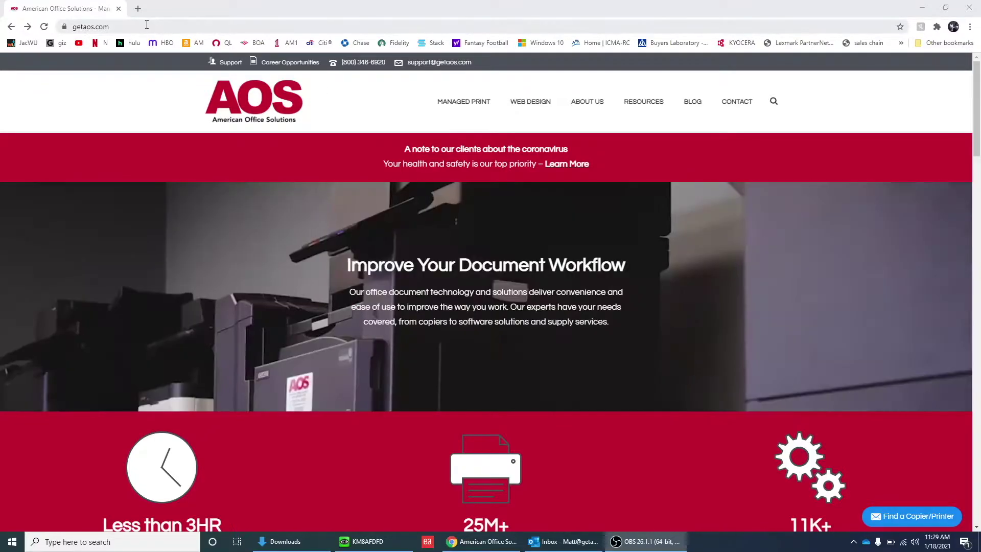
# Step: Open the Resources page of getaos.com and go to the Kyocera driver downloads
pyautogui.click(74, 27)
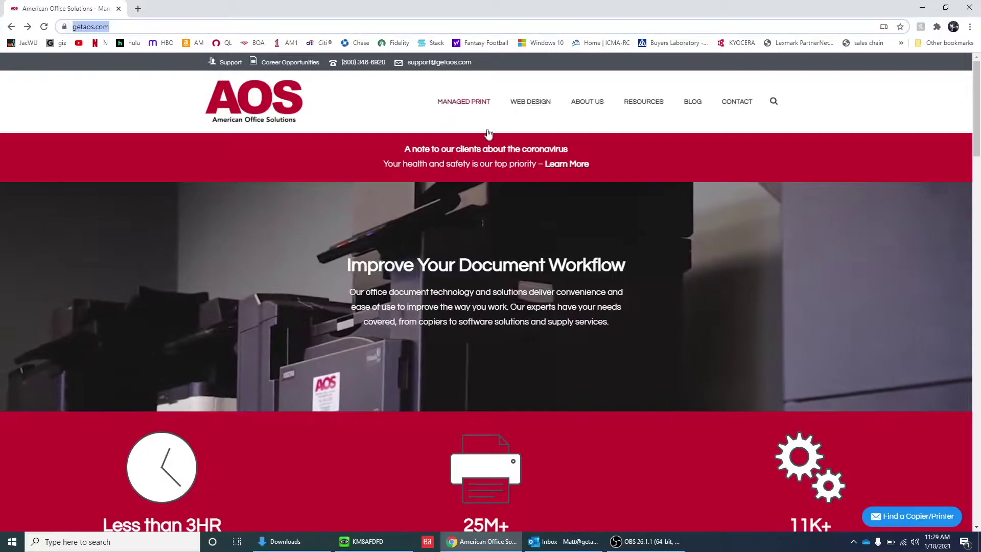
pyautogui.moveTo(645, 120)
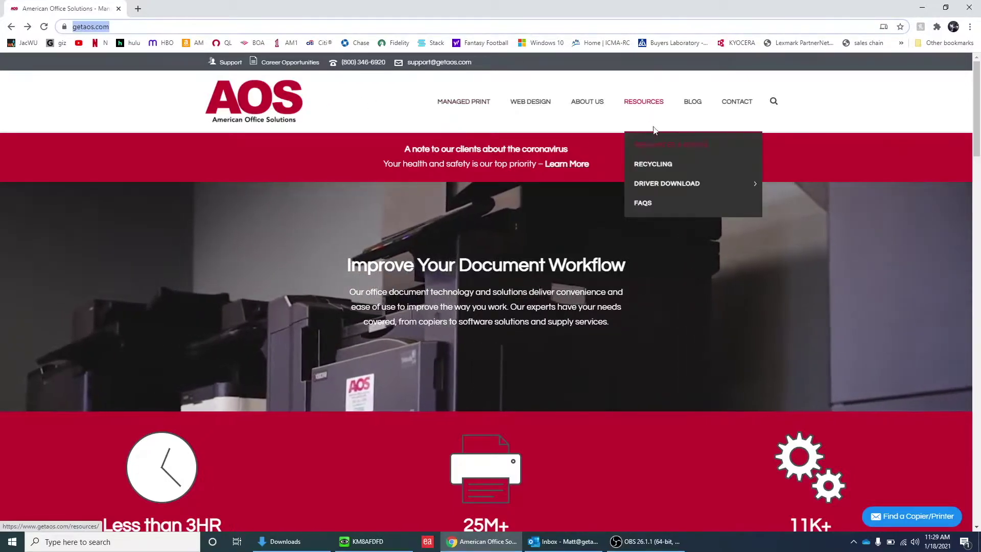
pyautogui.click(645, 103)
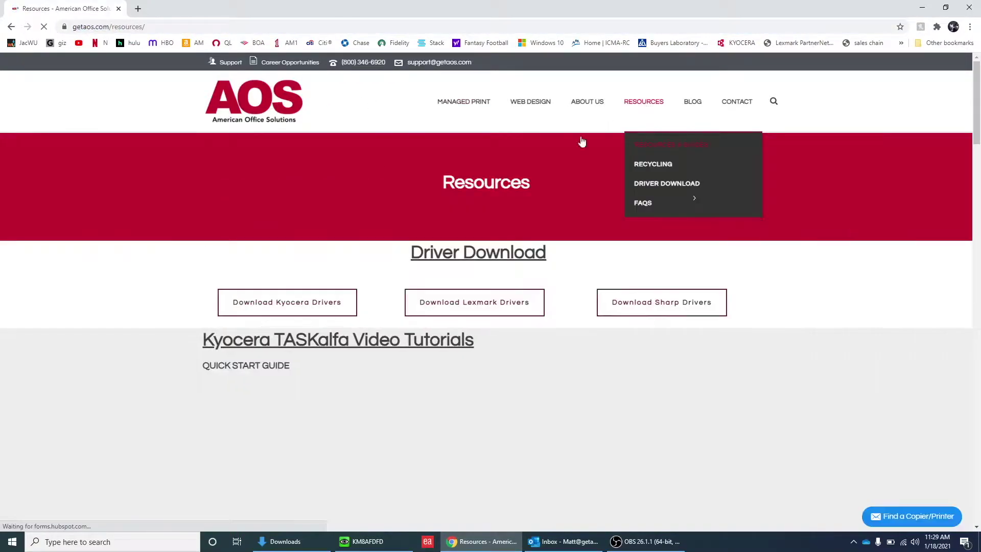
pyautogui.click(316, 309)
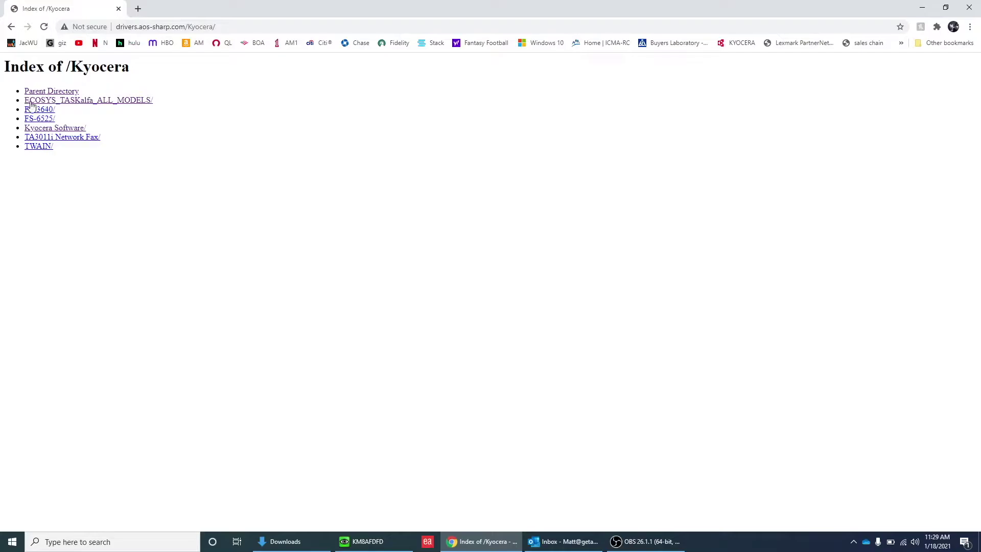
# Step: Download KX Print Driver (8.1.1109).zip from the Windows folder inside ECOSYS_TASKalfa_ALL_MODELS
pyautogui.click(99, 104)
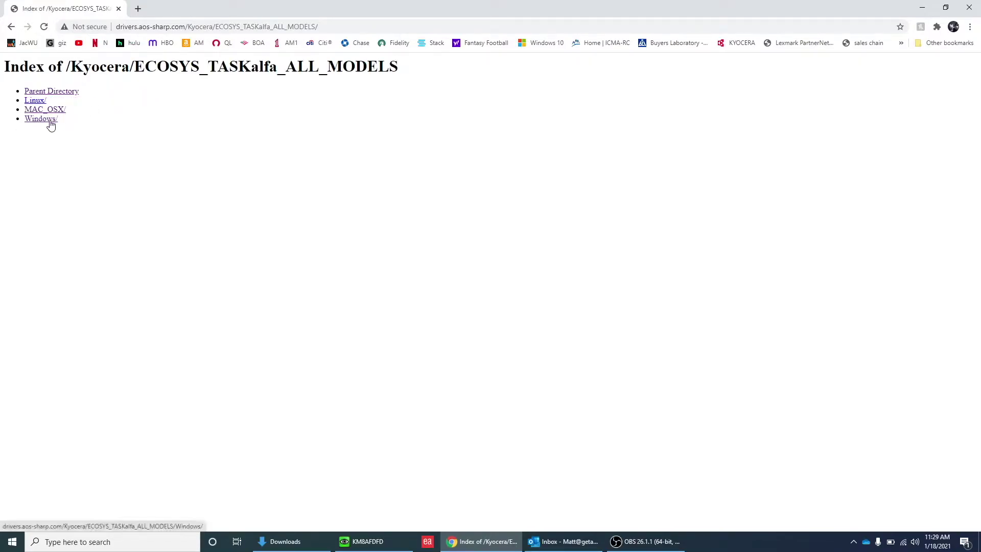
pyautogui.click(40, 119)
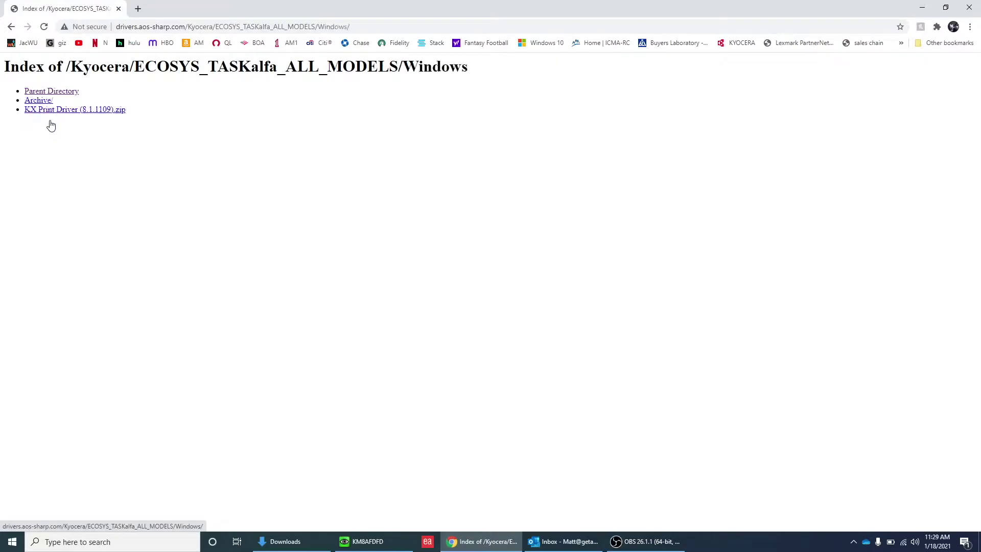
pyautogui.click(76, 111)
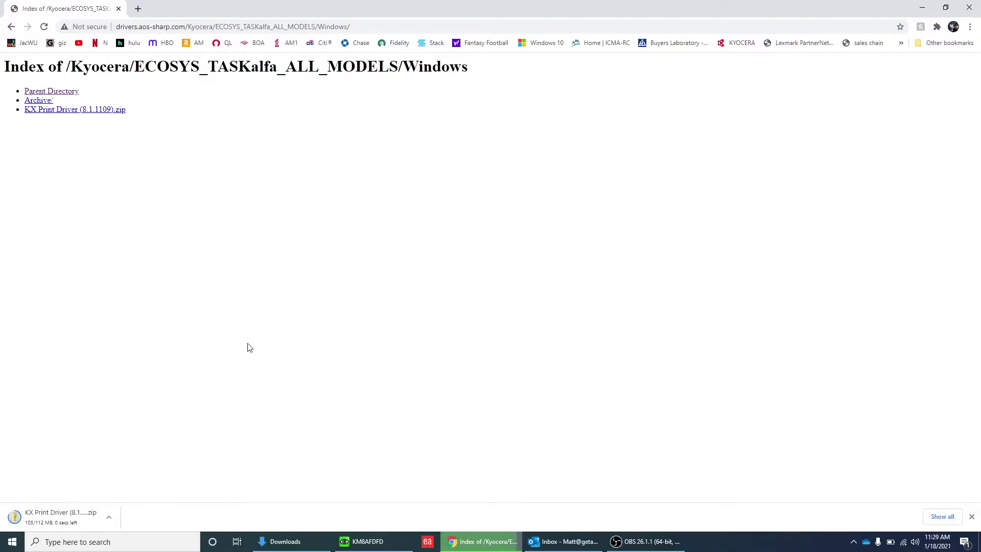
# Step: Close the opened driver archive and switch to the Downloads folder in File Explorer
pyautogui.moveTo(304, 547)
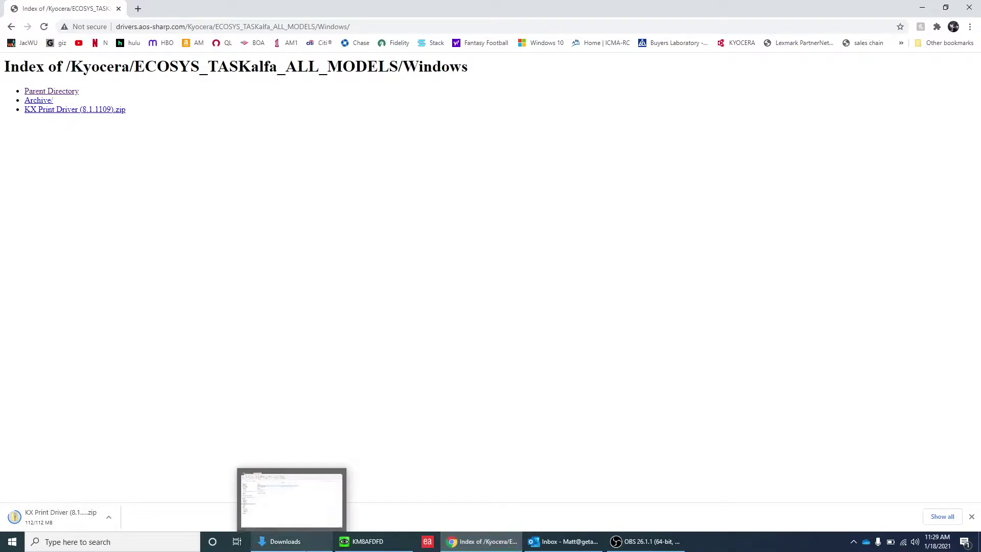
pyautogui.middleClick(304, 547)
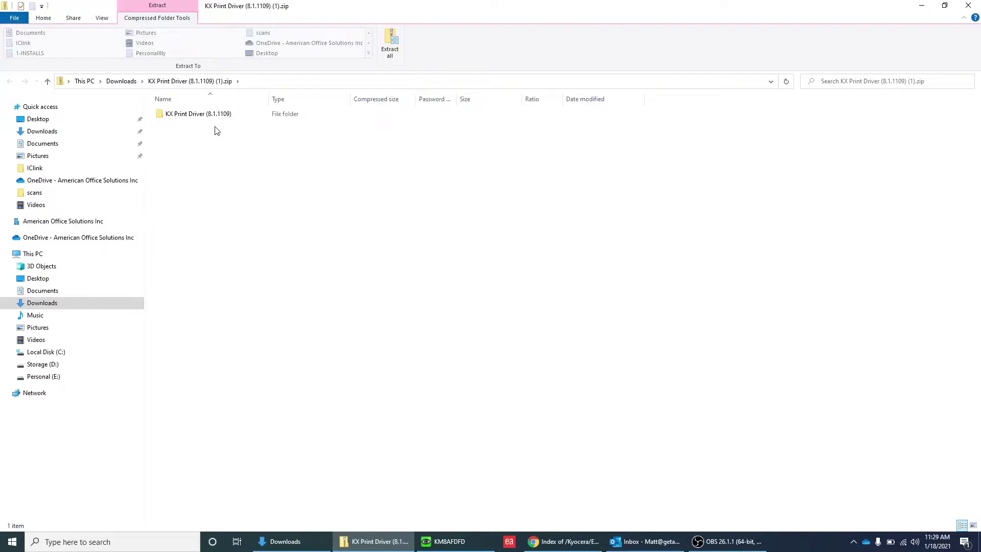
pyautogui.click(968, 5)
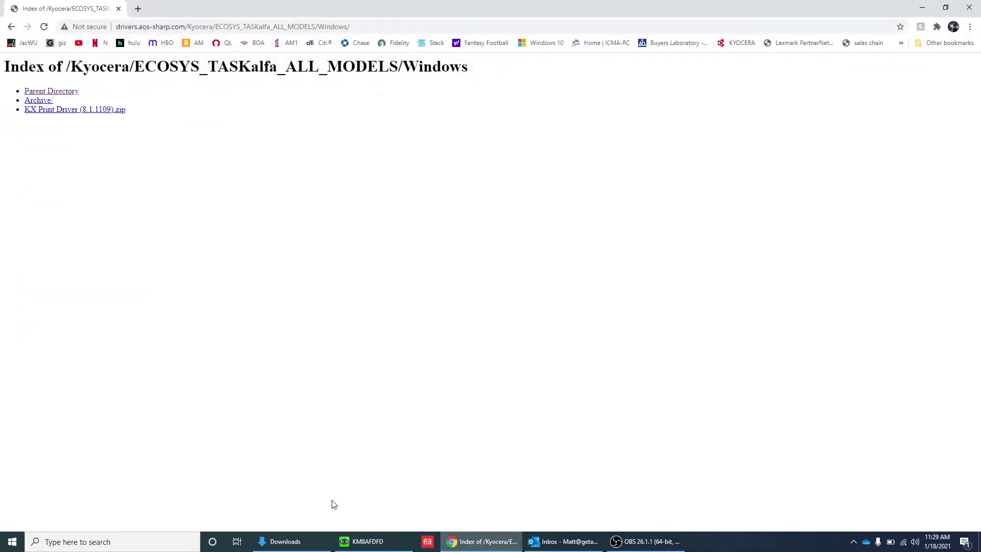
pyautogui.click(300, 540)
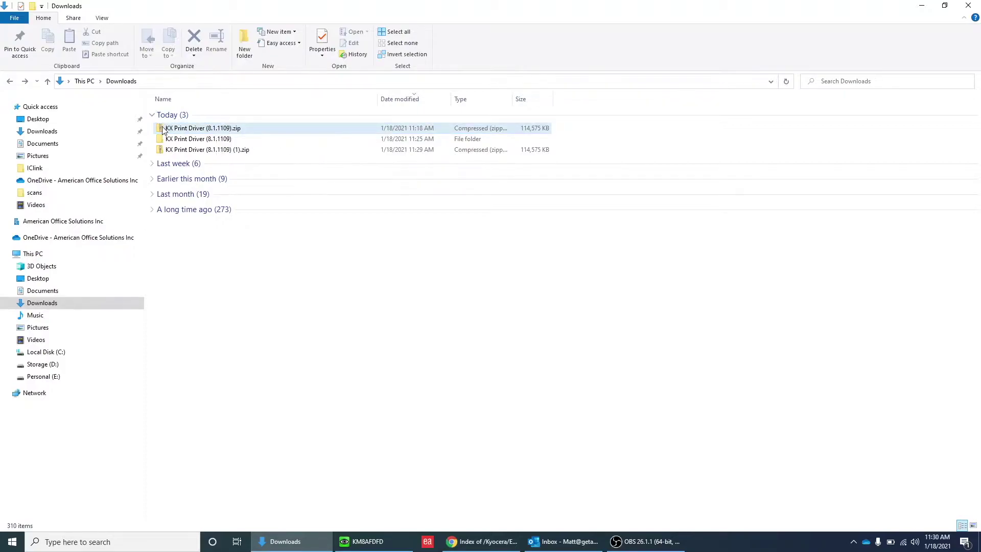
pyautogui.rightClick(206, 129)
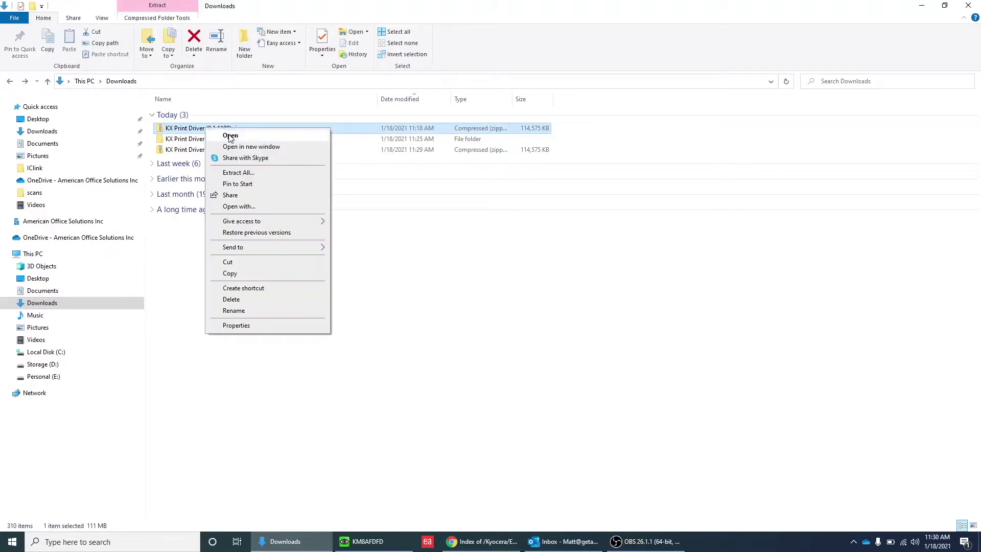
pyautogui.click(238, 173)
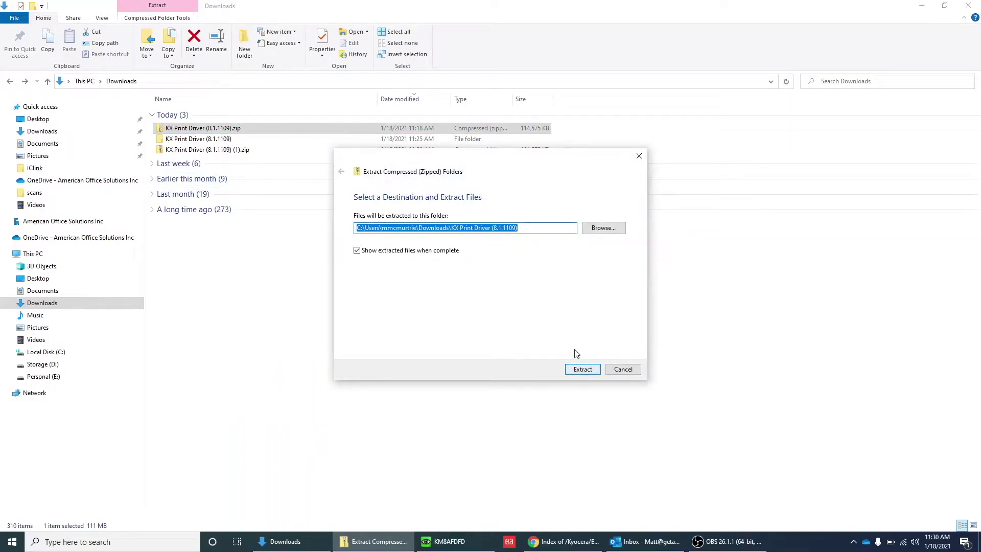
pyautogui.click(620, 370)
# Step: Open the extracted KX Print Driver (8.1.1109) folder and its subfolder of the same name, and run Setup.exe
pyautogui.click(190, 140)
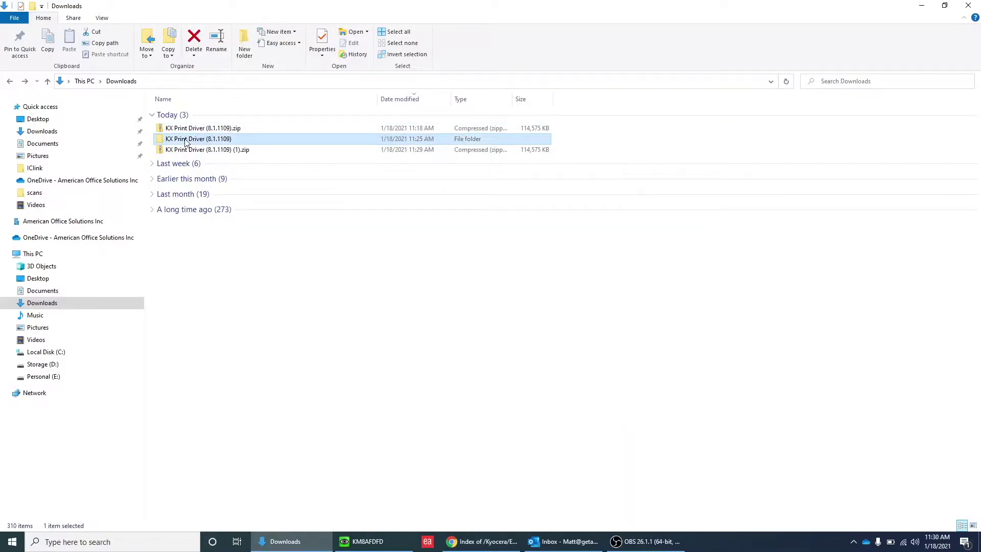
pyautogui.doubleClick(214, 139)
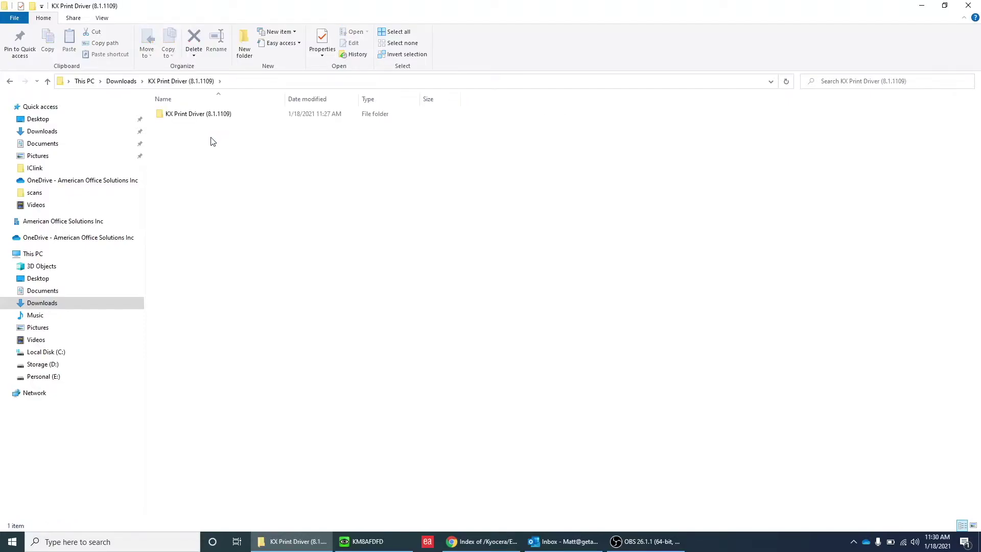
pyautogui.doubleClick(217, 117)
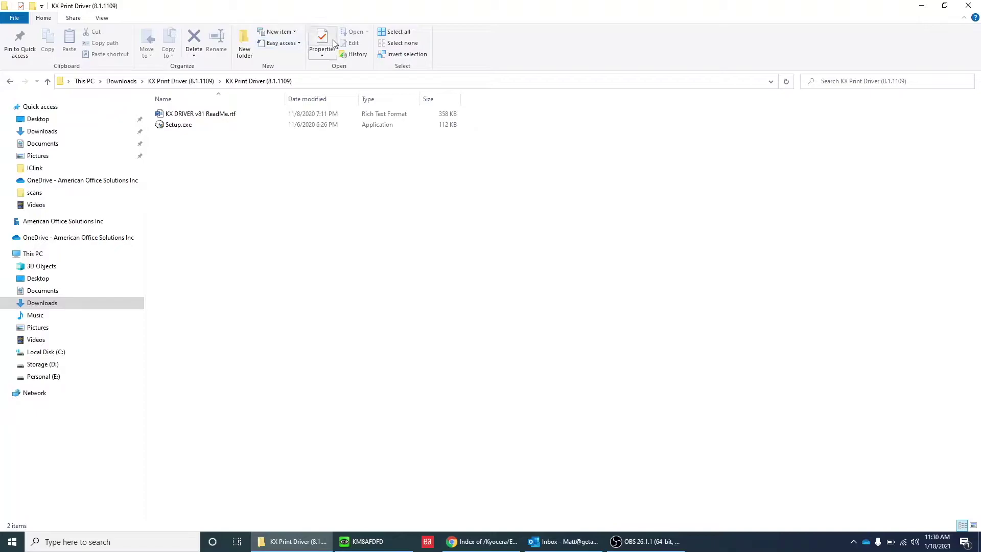
pyautogui.moveTo(189, 147); pyautogui.dragTo(189, 106)
pyautogui.click(206, 144)
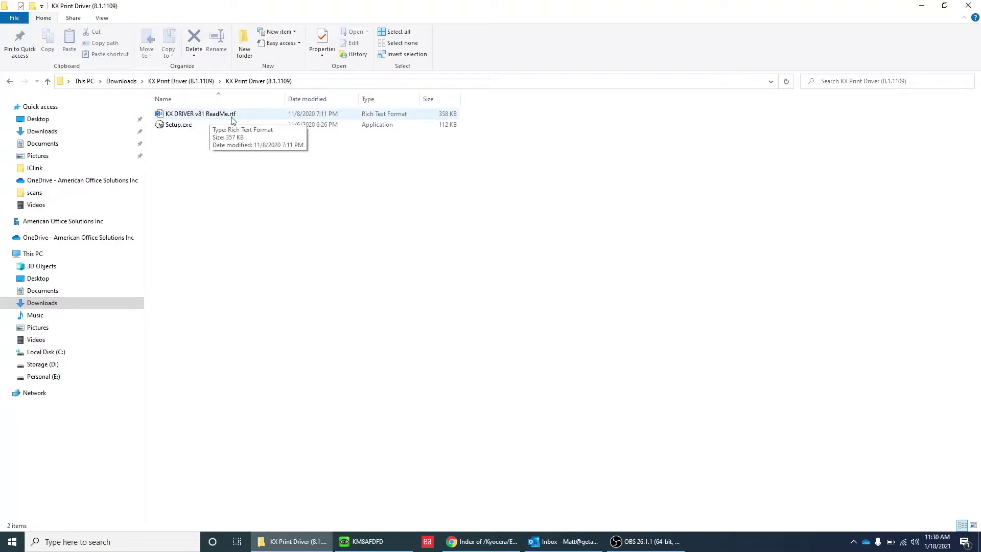
pyautogui.click(178, 131)
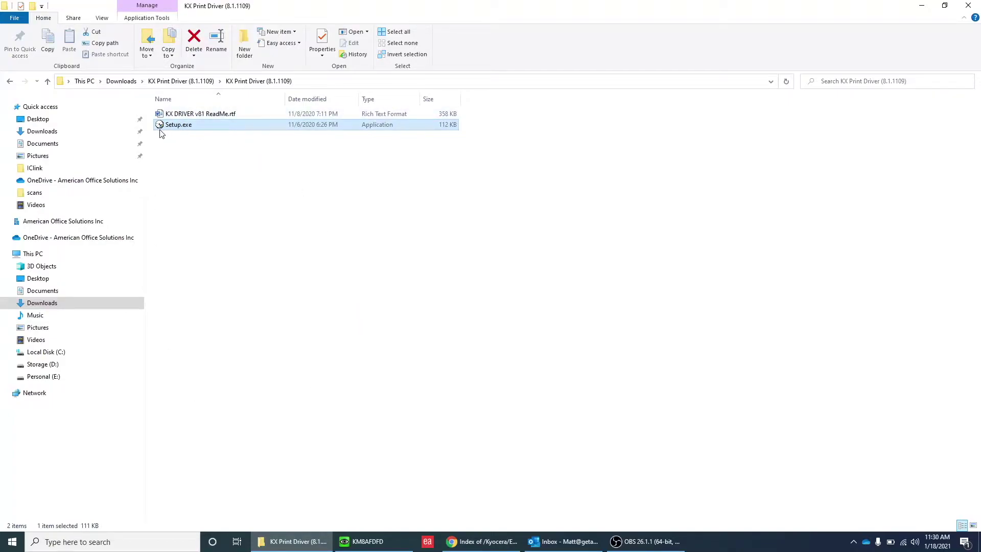
pyautogui.doubleClick(187, 126)
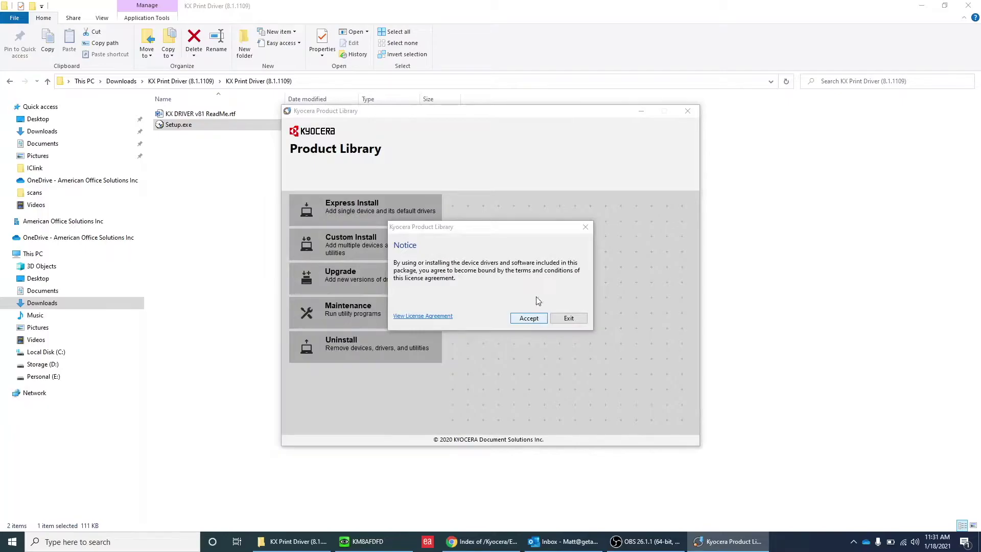
# Step: Accept the Kyocera Product Library license notice and dismiss the Resource and Energy Saving information
pyautogui.moveTo(509, 231); pyautogui.dragTo(517, 161)
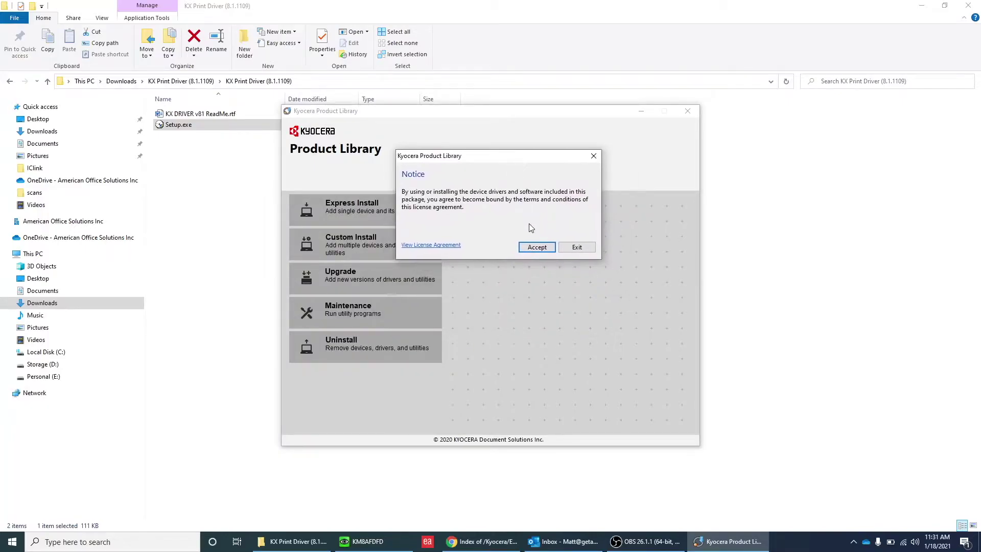
pyautogui.click(531, 249)
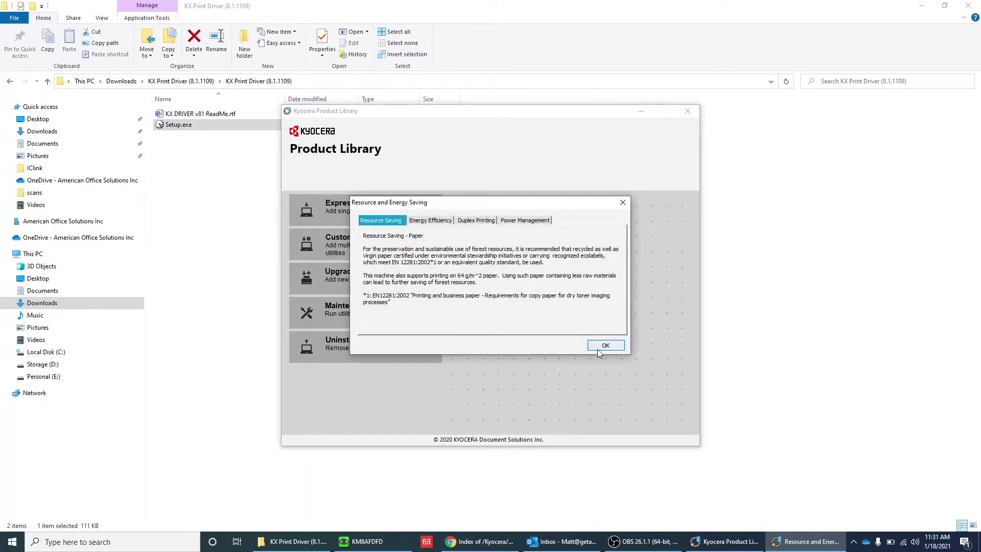
pyautogui.click(603, 346)
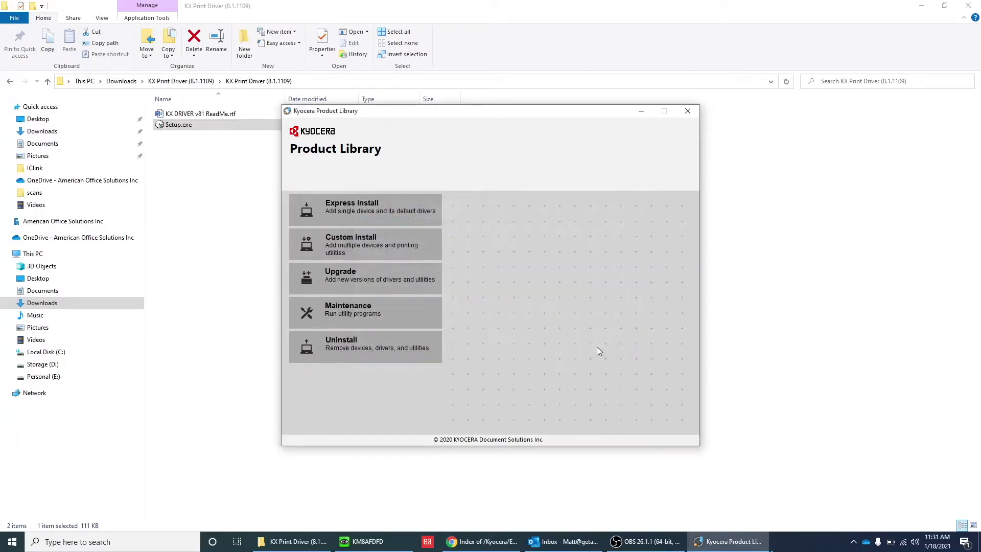
# Step: Start an Express Install and select the TASKalfa 3553ci at 10.100.1.110 as the device to add
pyautogui.click(397, 213)
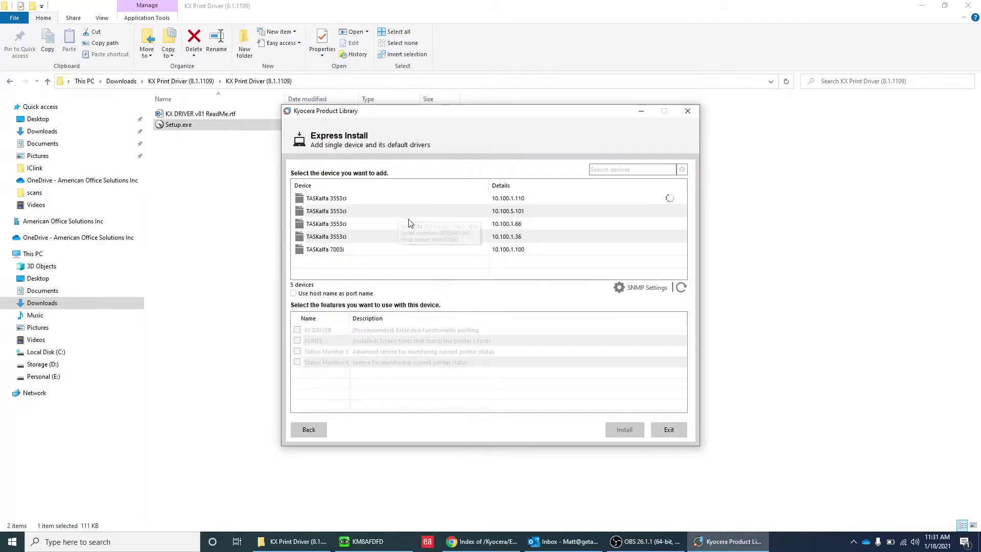
pyautogui.click(346, 211)
pyautogui.click(349, 224)
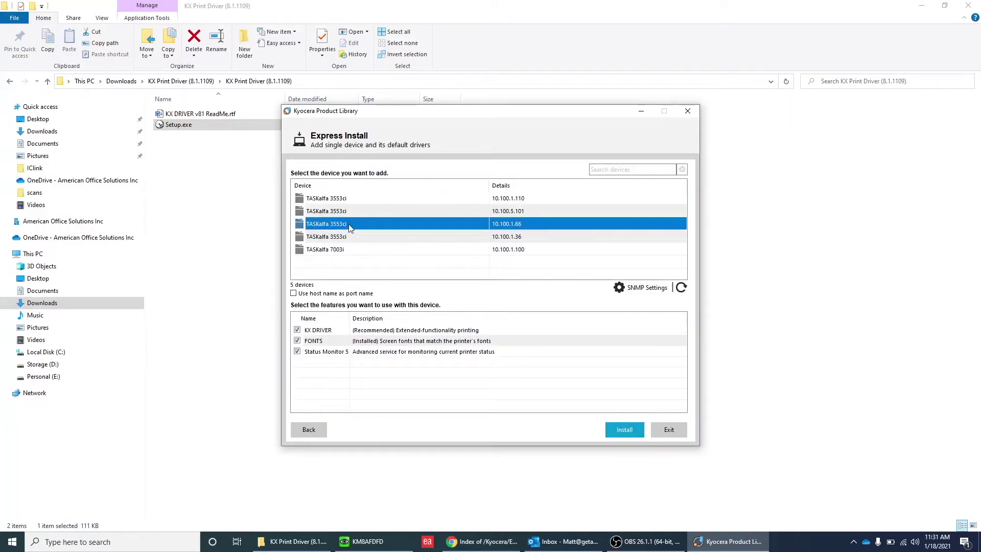
pyautogui.click(356, 213)
pyautogui.click(356, 200)
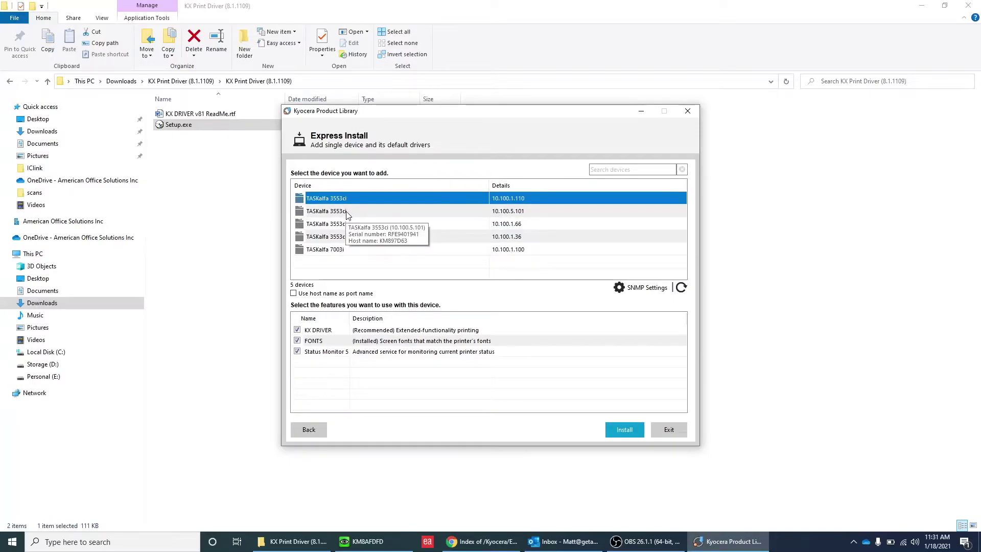
pyautogui.click(347, 213)
pyautogui.click(354, 201)
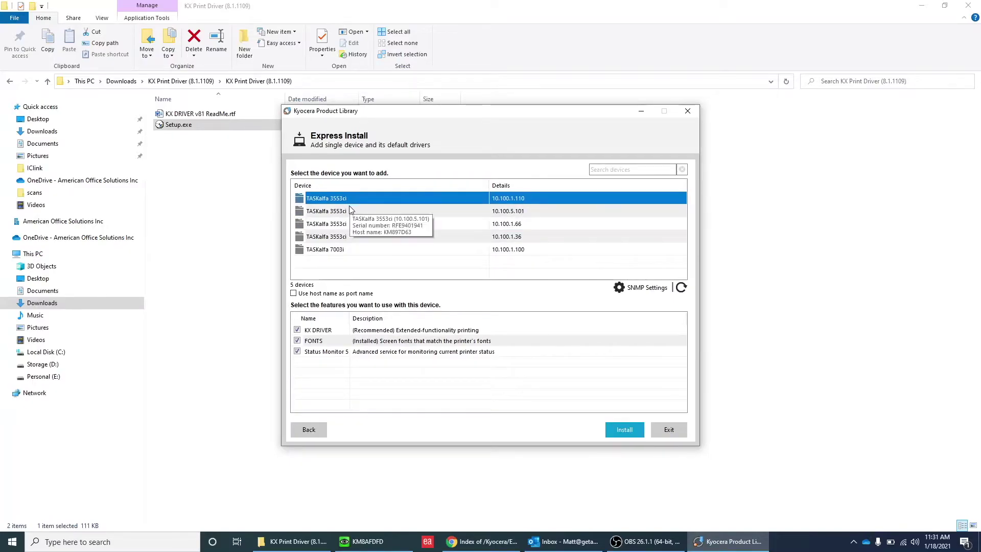
pyautogui.click(348, 212)
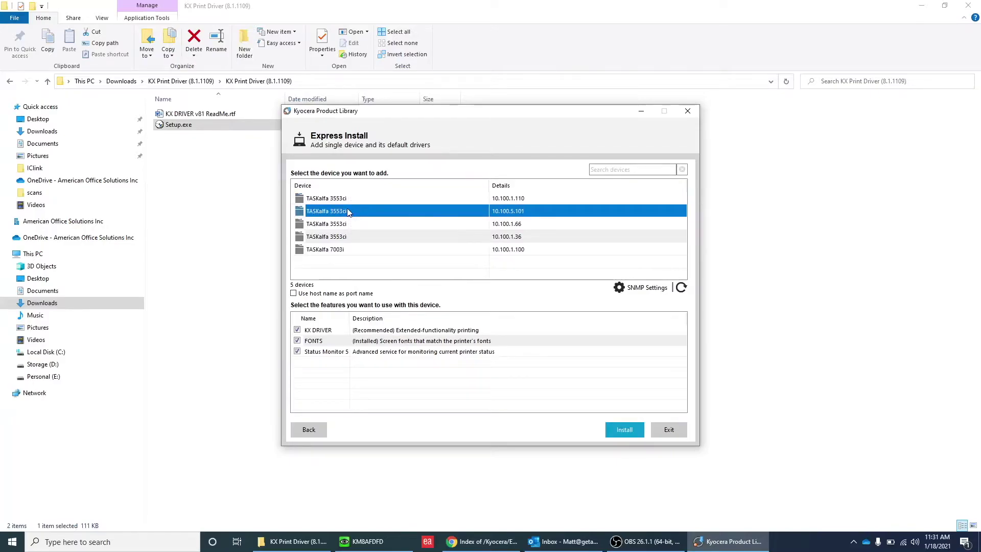
pyautogui.click(367, 200)
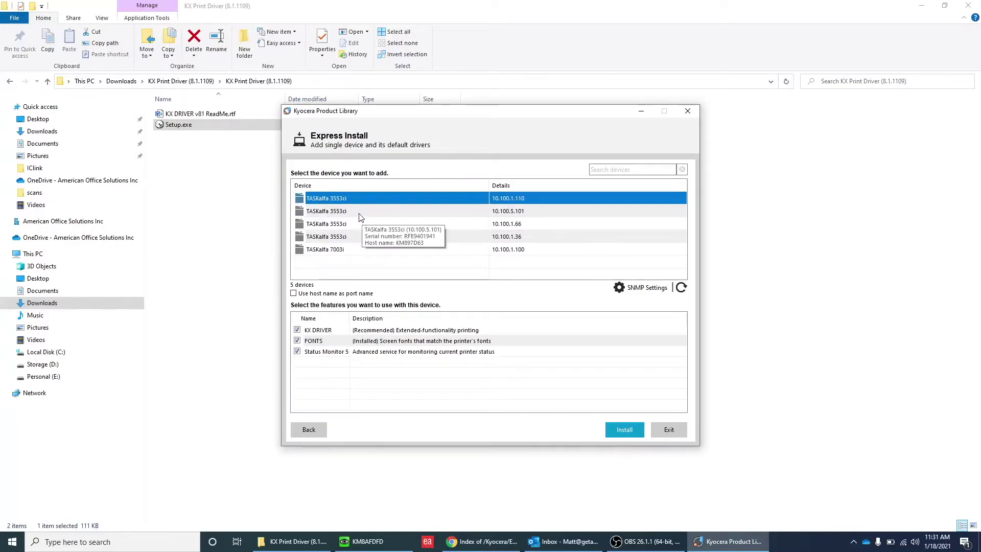
pyautogui.click(361, 211)
pyautogui.click(361, 200)
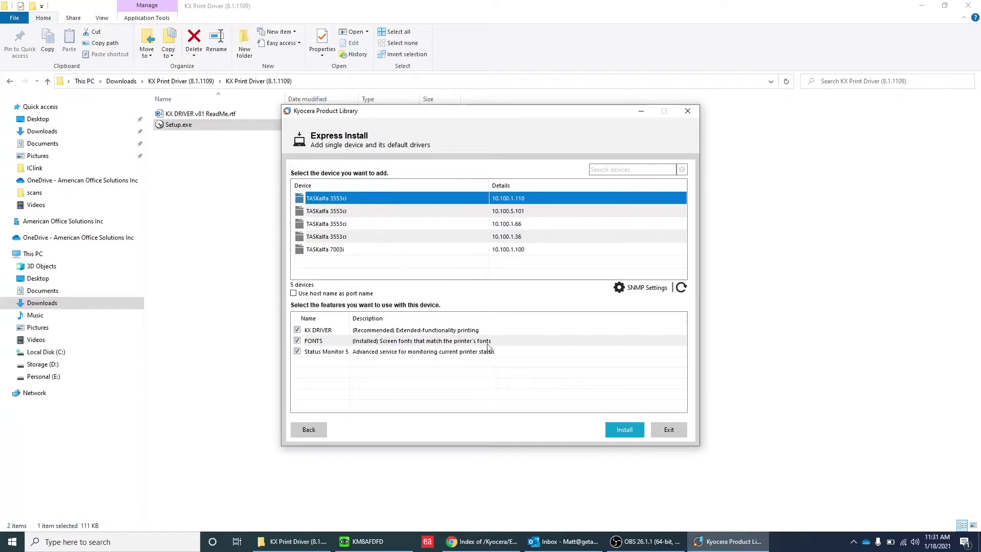
# Step: Switch to the copier's remote panel, check its IP address in Device Information, and minimize the panel
pyautogui.click(375, 542)
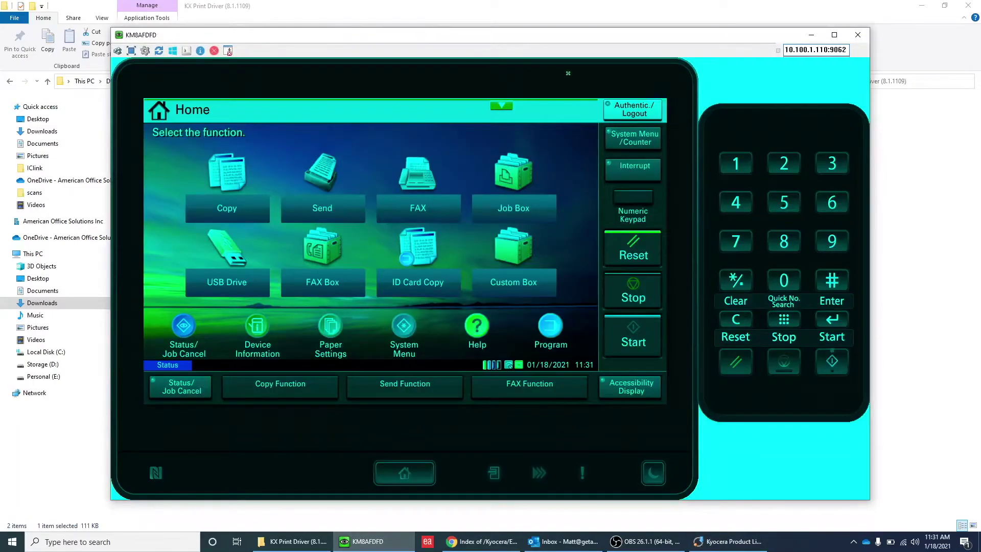
pyautogui.moveTo(518, 36); pyautogui.dragTo(540, 26)
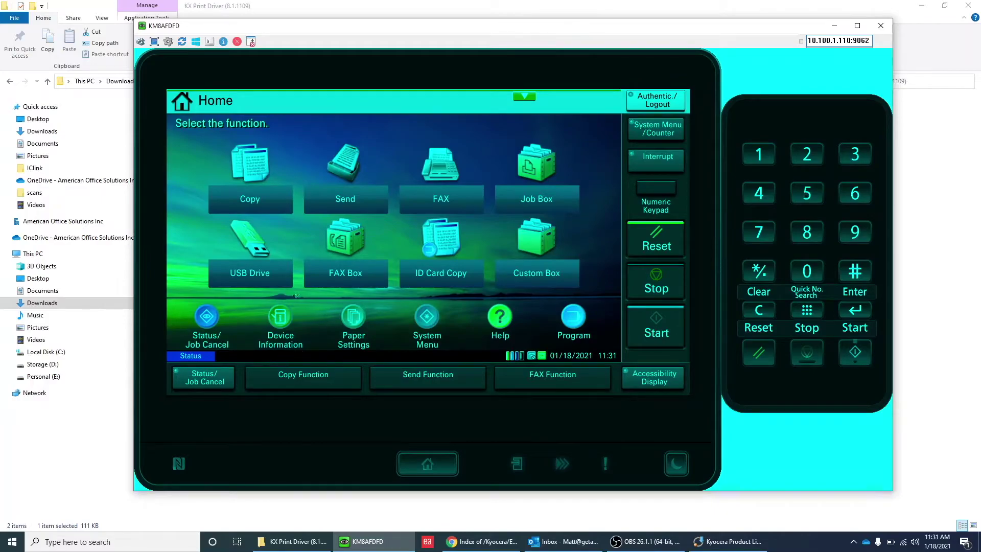
pyautogui.click(291, 327)
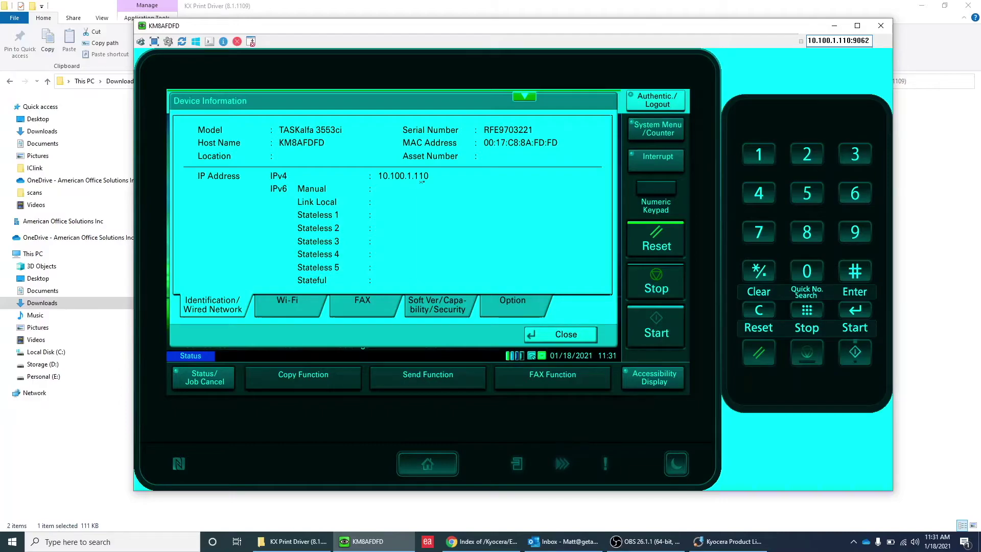
pyautogui.click(834, 26)
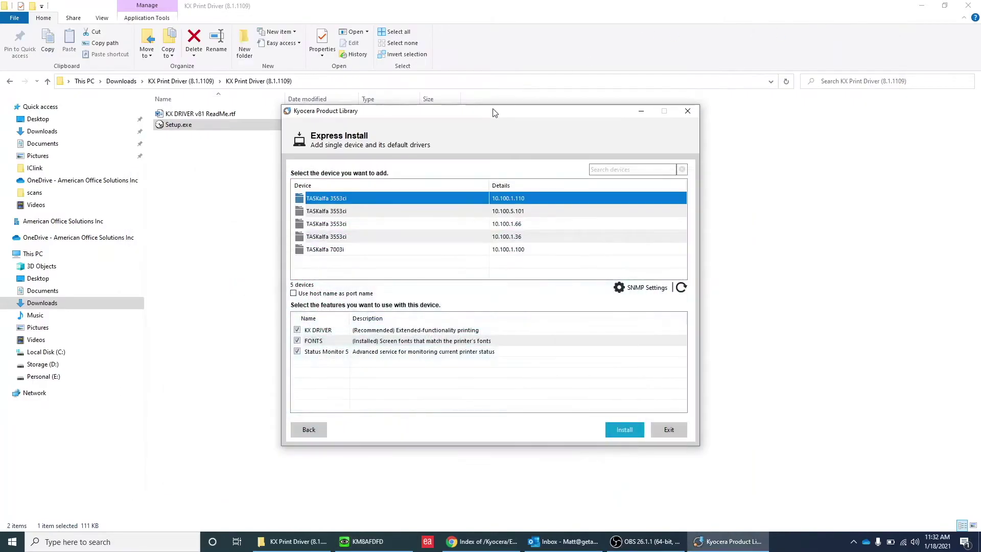
# Step: Exclude Status Monitor 5 from the features to install and widen the feature list's Name column
pyautogui.moveTo(492, 115); pyautogui.dragTo(462, 72)
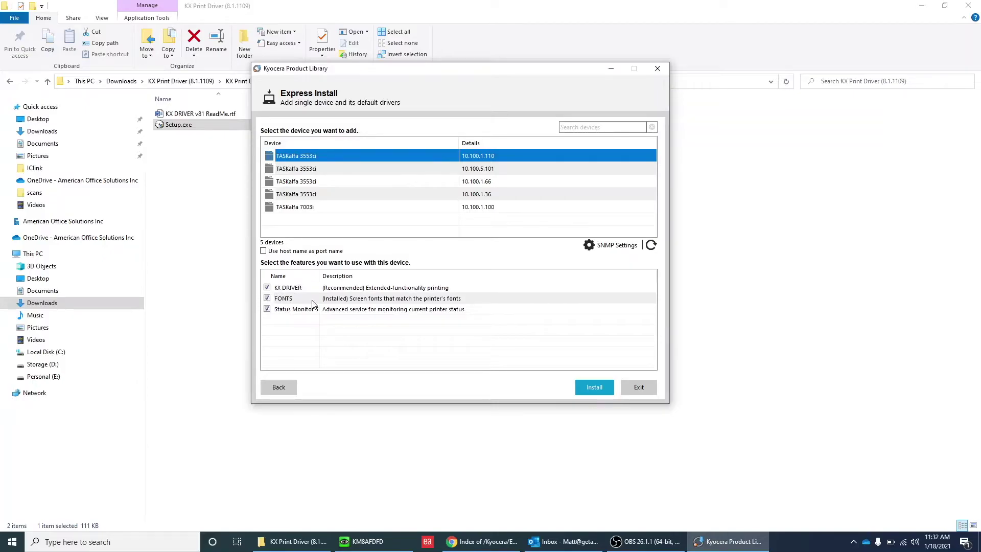
pyautogui.click(267, 308)
pyautogui.moveTo(313, 276); pyautogui.dragTo(353, 281)
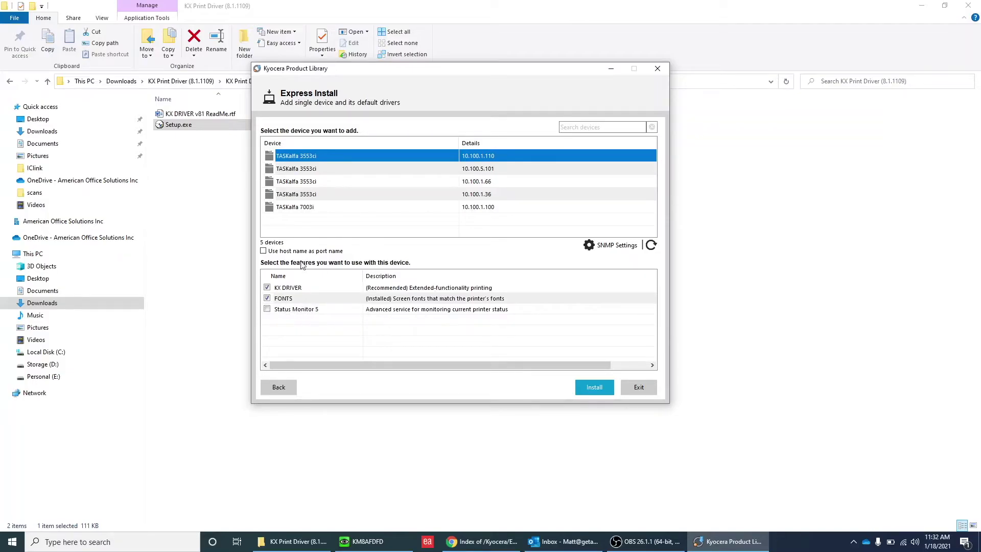
# Step: Install the KX driver and fonts for the selected copier, declining to take part in usage data collection
pyautogui.click(596, 388)
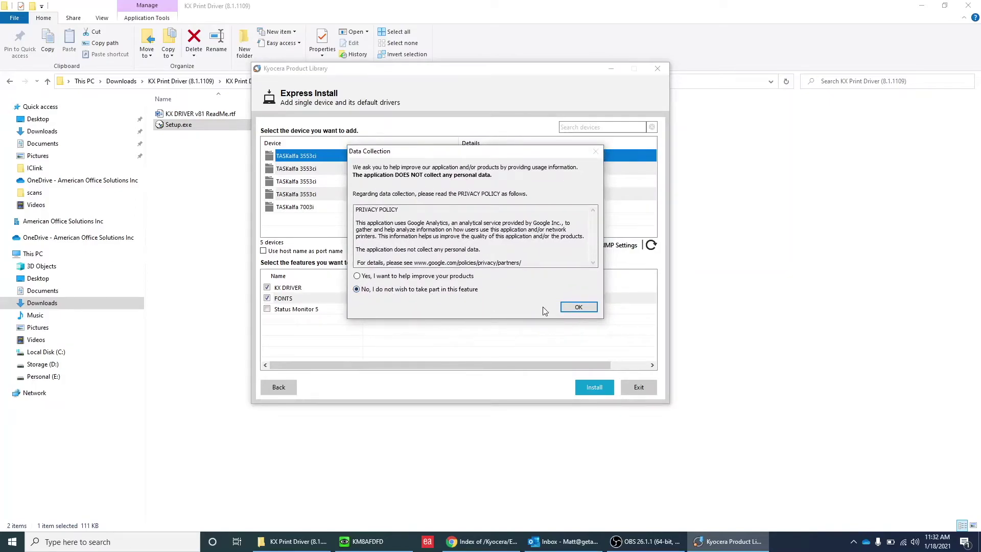
pyautogui.click(575, 307)
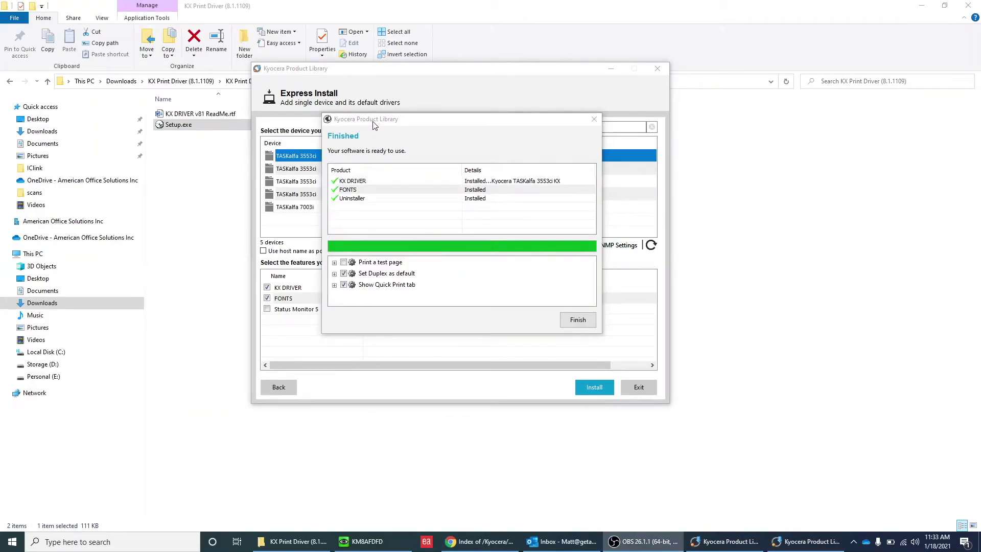
# Step: Finish the installation with Set Duplex as default and Show Quick Print tab turned off, and close the installer
pyautogui.moveTo(372, 122); pyautogui.dragTo(388, 108)
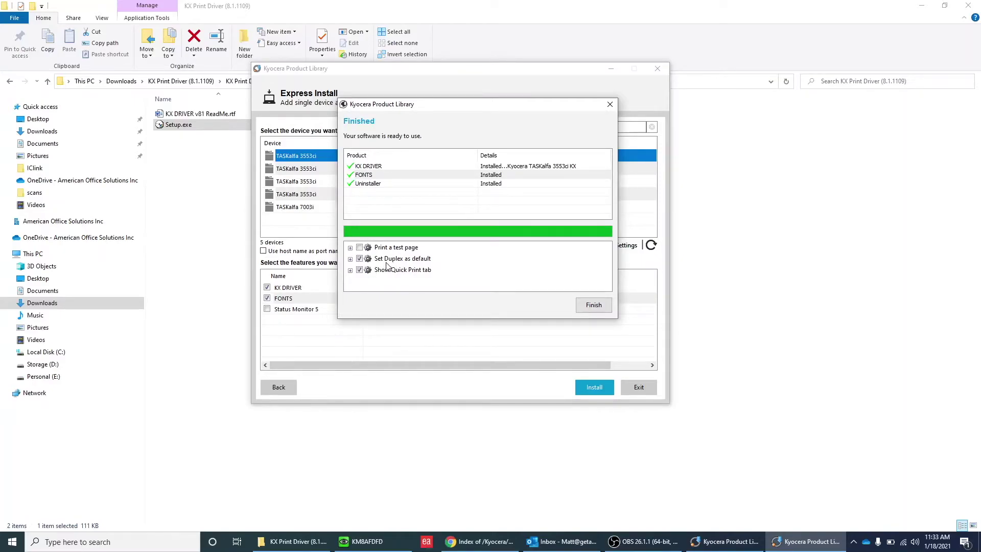
pyautogui.click(360, 259)
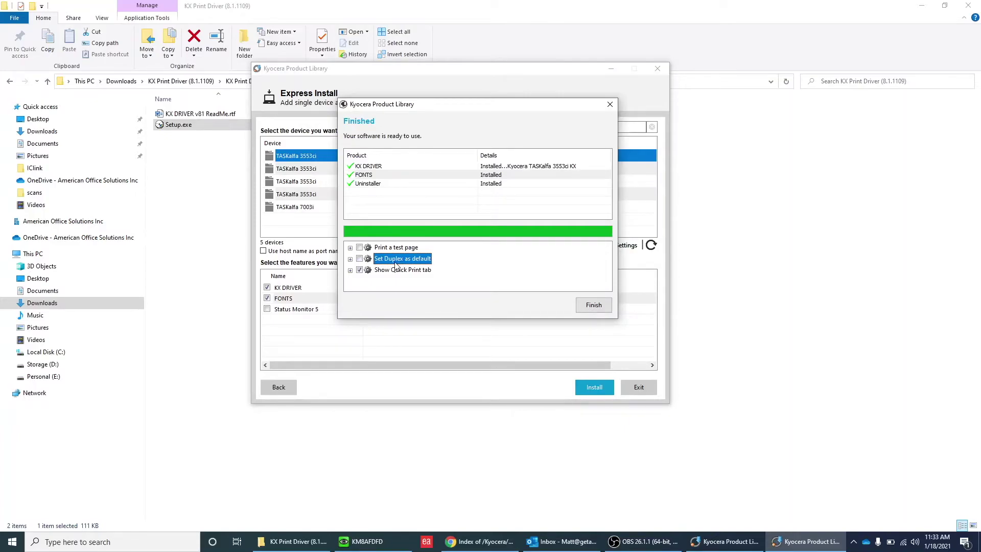
pyautogui.click(360, 271)
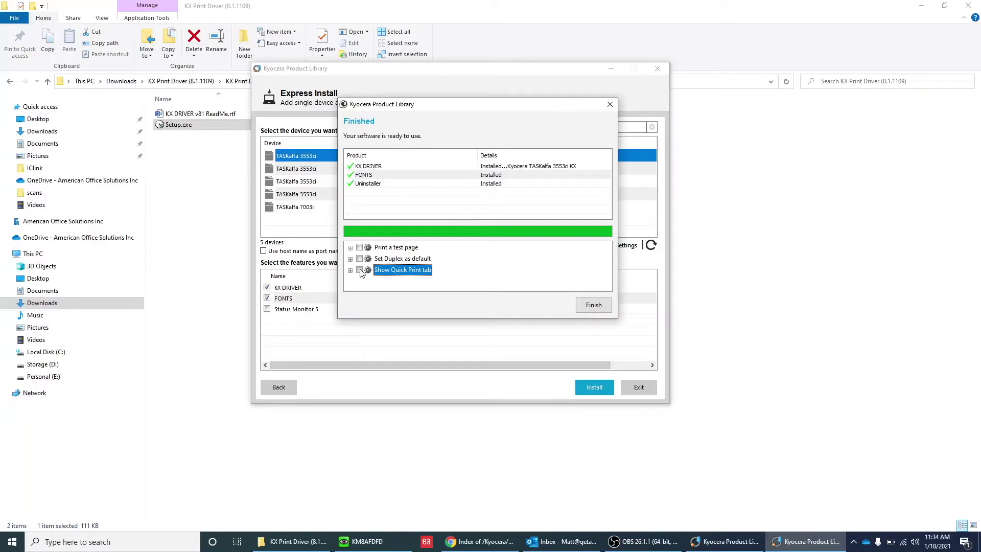
pyautogui.click(594, 306)
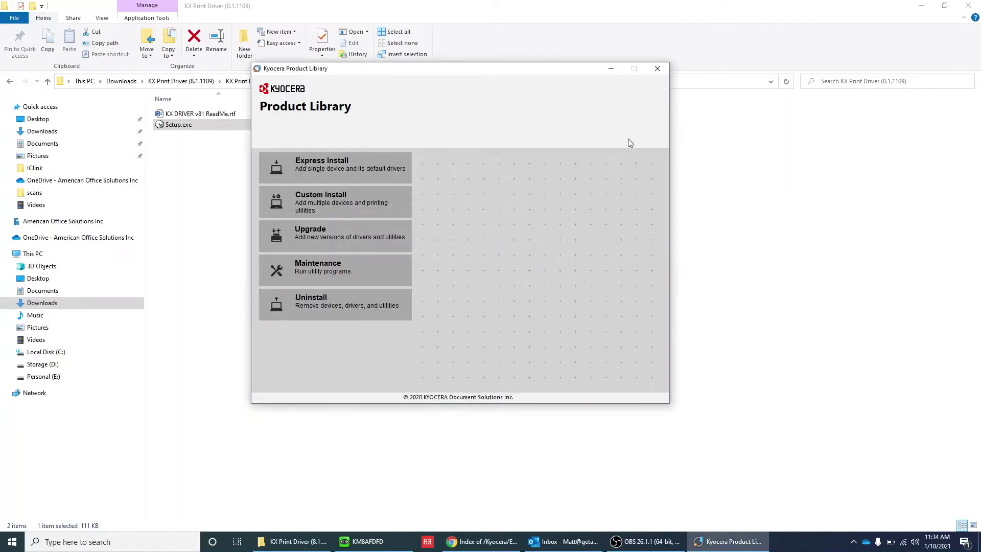
pyautogui.click(657, 69)
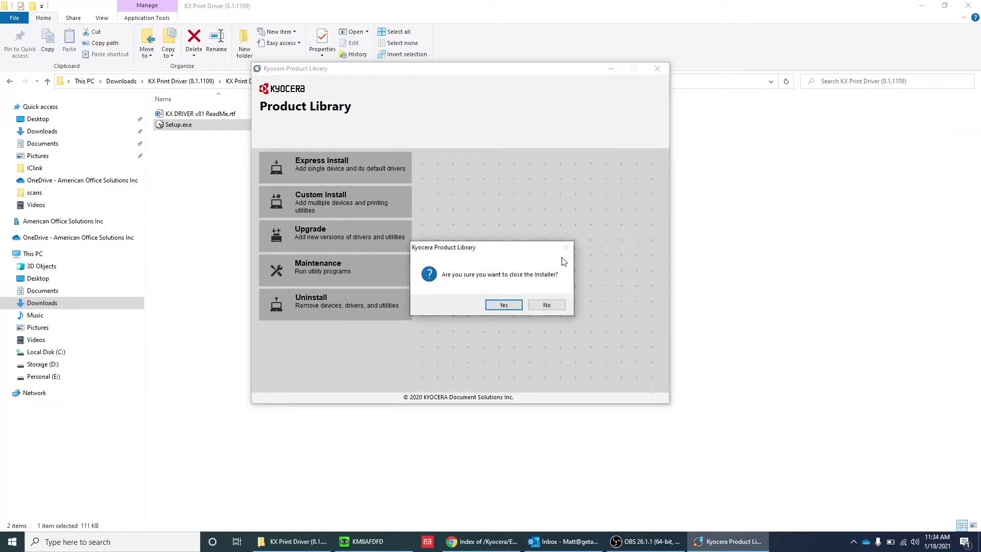
pyautogui.click(517, 306)
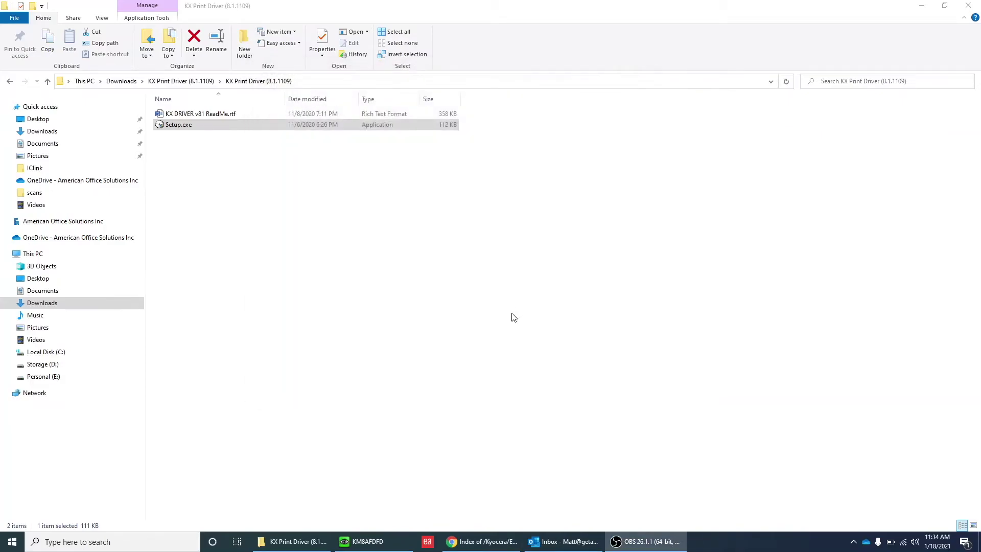
# Step: Open Devices and Printers from the Windows Control Panel
pyautogui.click(128, 542)
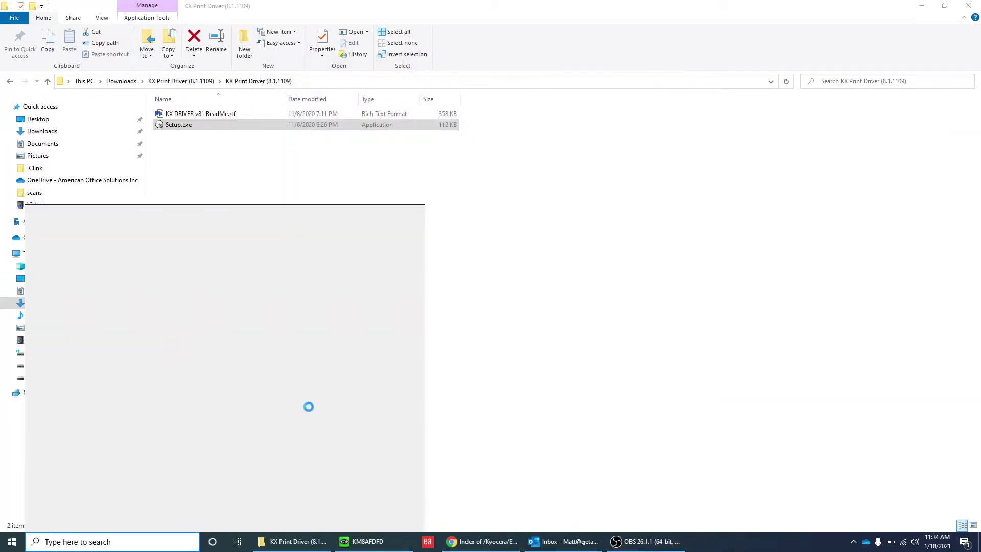
pyautogui.write('con')
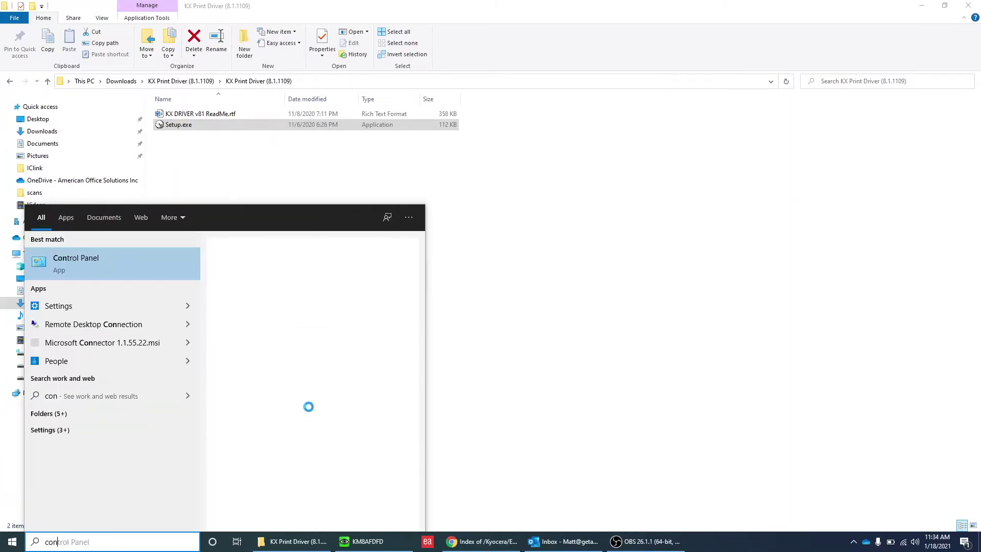
pyautogui.click(138, 268)
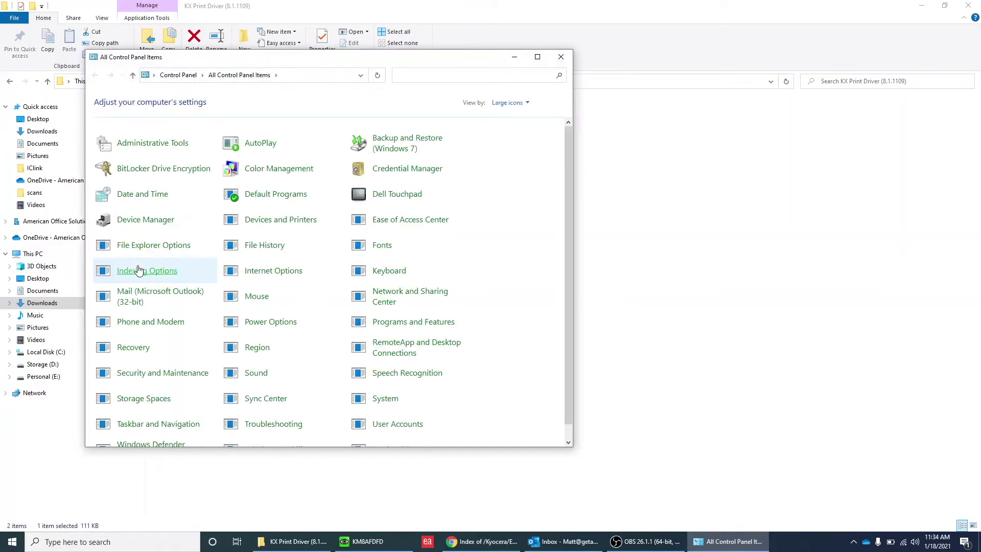
pyautogui.click(264, 220)
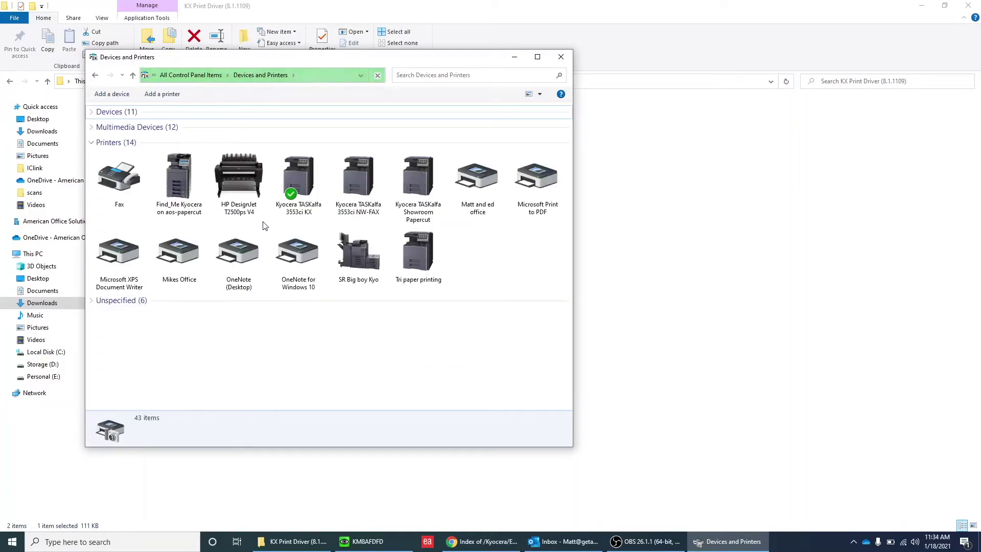
# Step: Open the printer properties of the Kyocera TASKalfa 3553ci KX and disable its advanced printing features
pyautogui.click(289, 202)
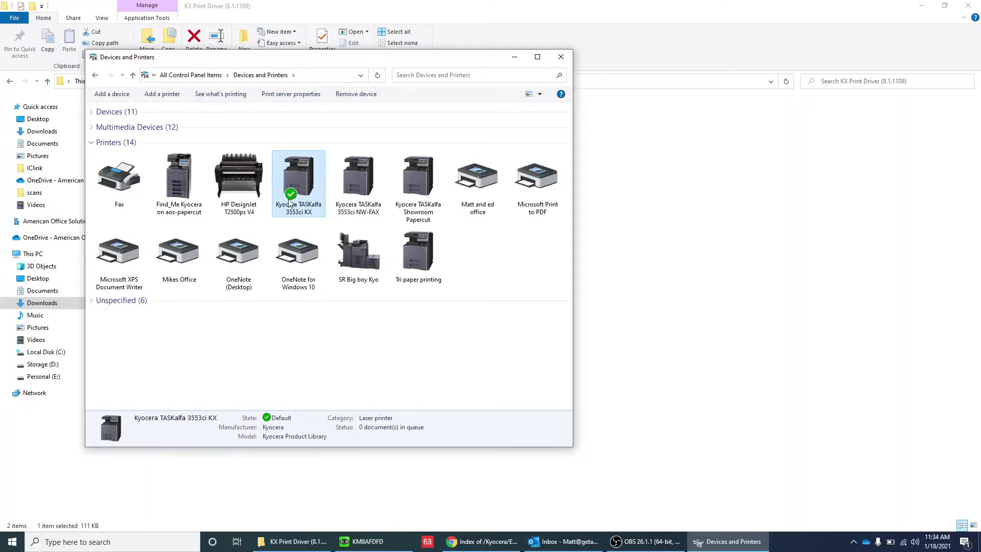
pyautogui.rightClick(308, 190)
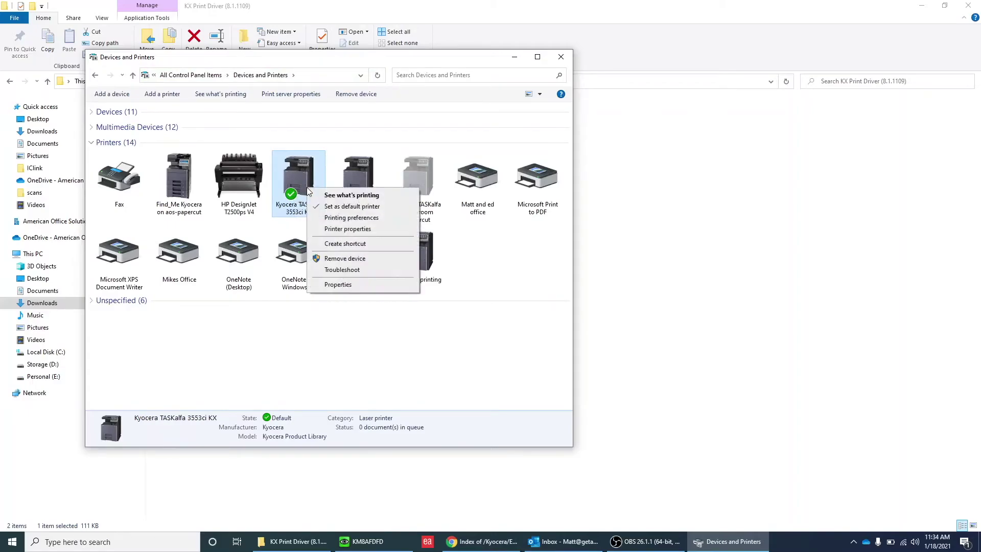
pyautogui.press('Escape')
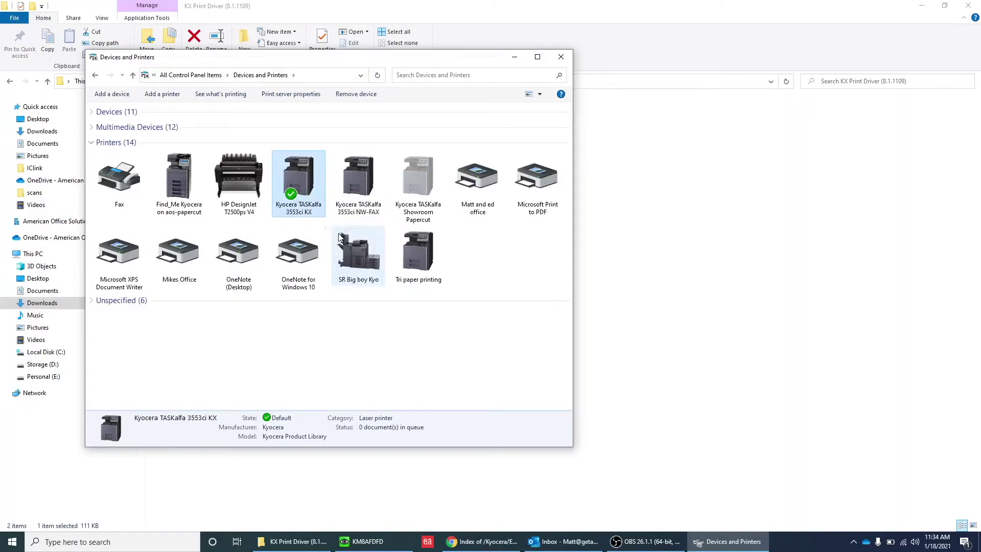
pyautogui.moveTo(418, 239); pyautogui.dragTo(333, 110)
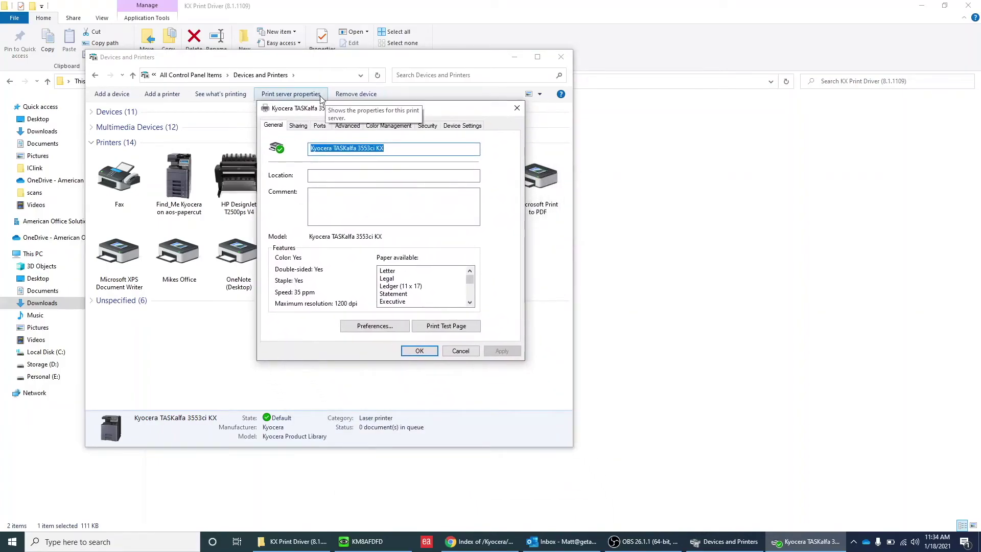
pyautogui.click(339, 126)
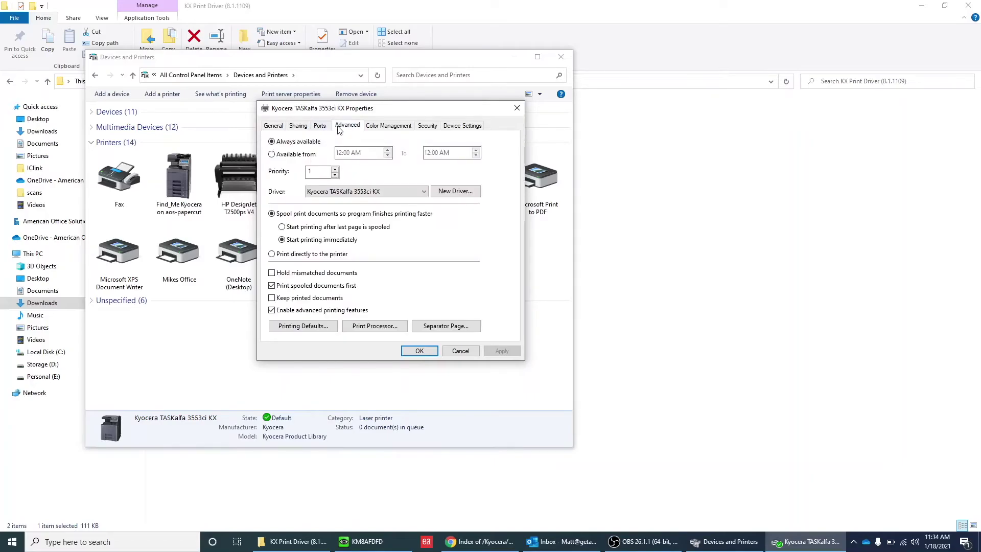
pyautogui.click(272, 311)
# Step: Set the copier's printing defaults to Black color and Plain media type
pyautogui.click(304, 328)
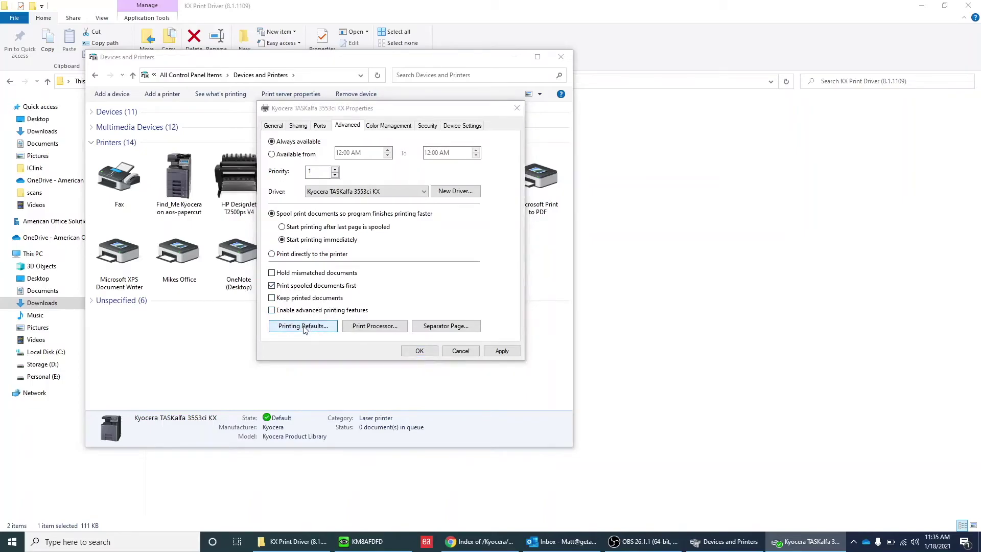
pyautogui.moveTo(474, 110); pyautogui.dragTo(454, 32)
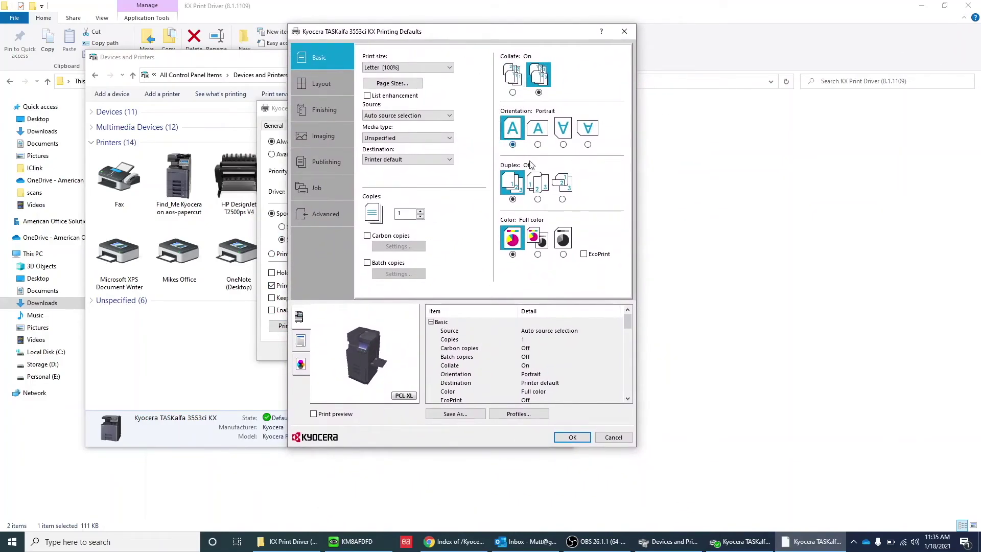
pyautogui.click(564, 252)
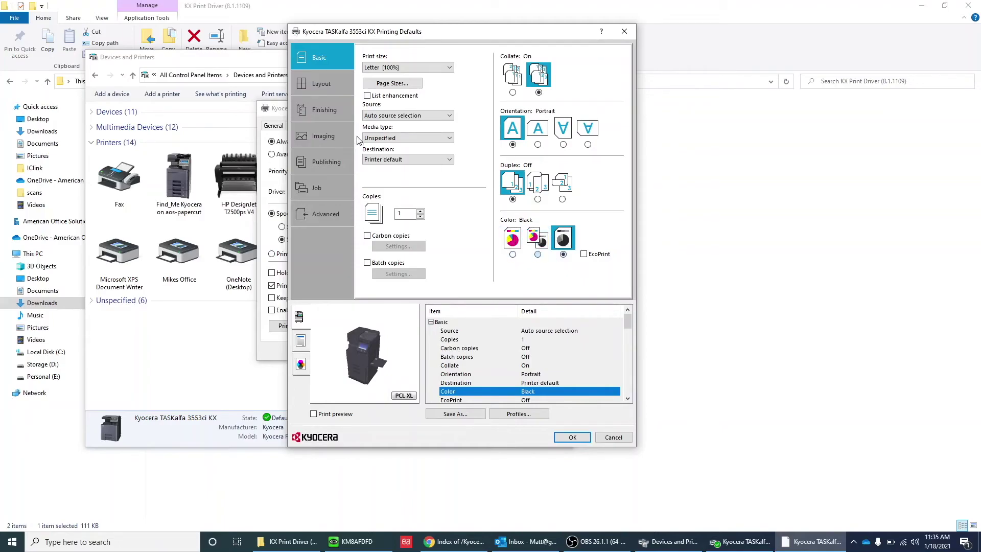
pyautogui.click(384, 138)
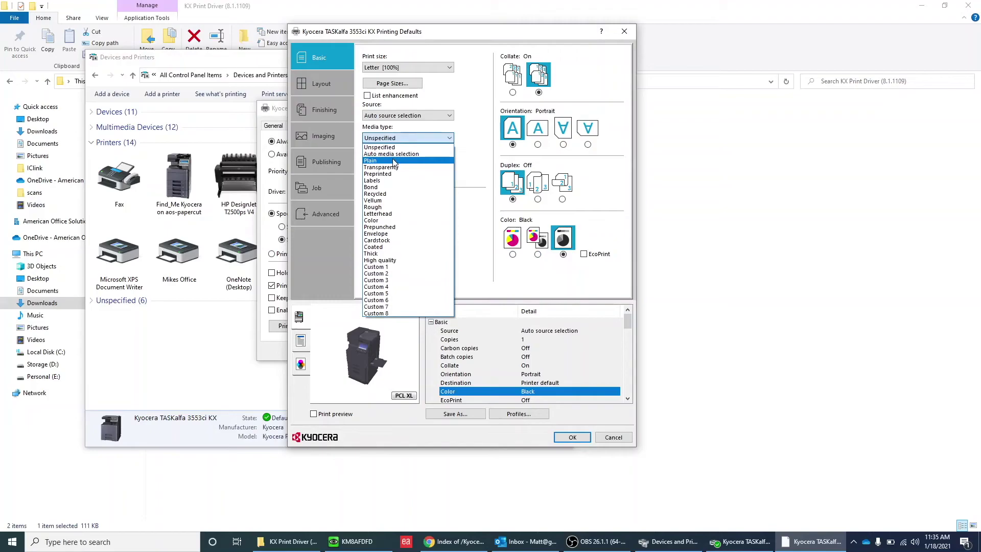
pyautogui.click(393, 161)
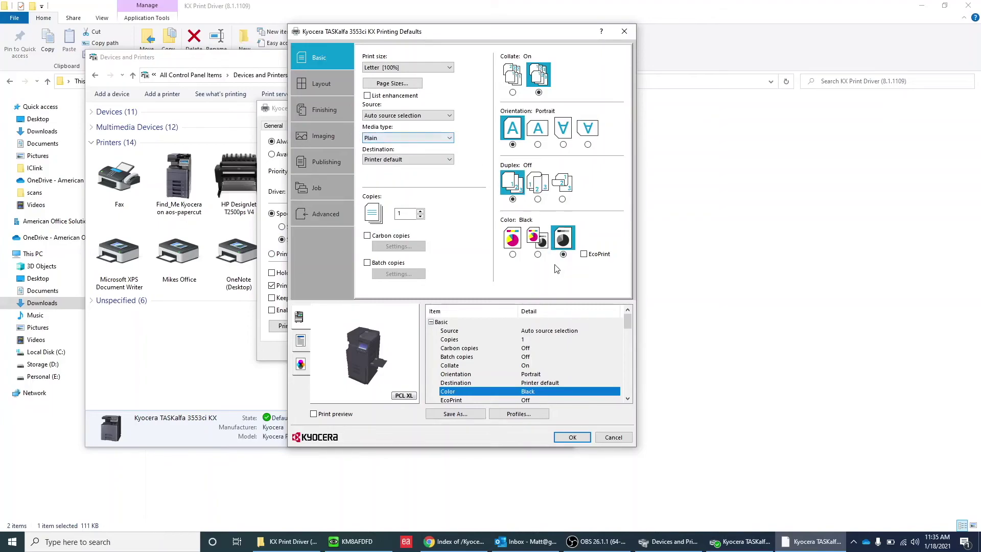
pyautogui.click(572, 438)
# Step: Send a test page to the Kyocera TASKalfa 3553ci KX and dismiss the notice
pyautogui.moveTo(401, 110); pyautogui.dragTo(449, 108)
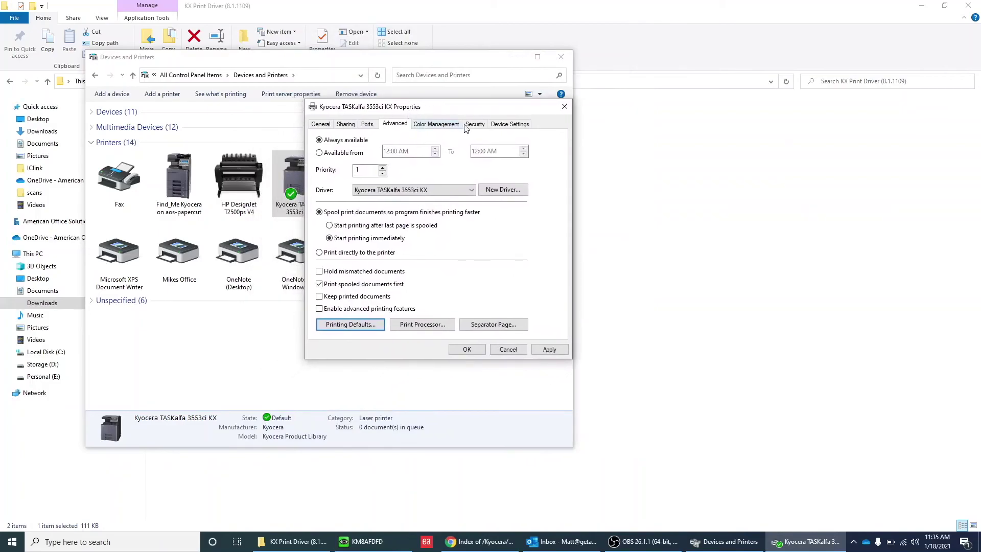
pyautogui.click(322, 125)
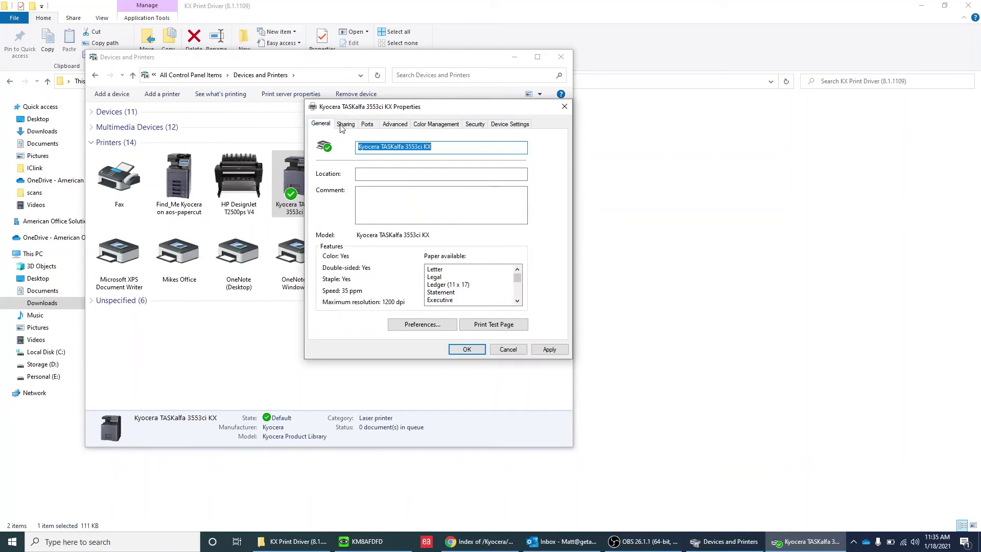
pyautogui.click(504, 325)
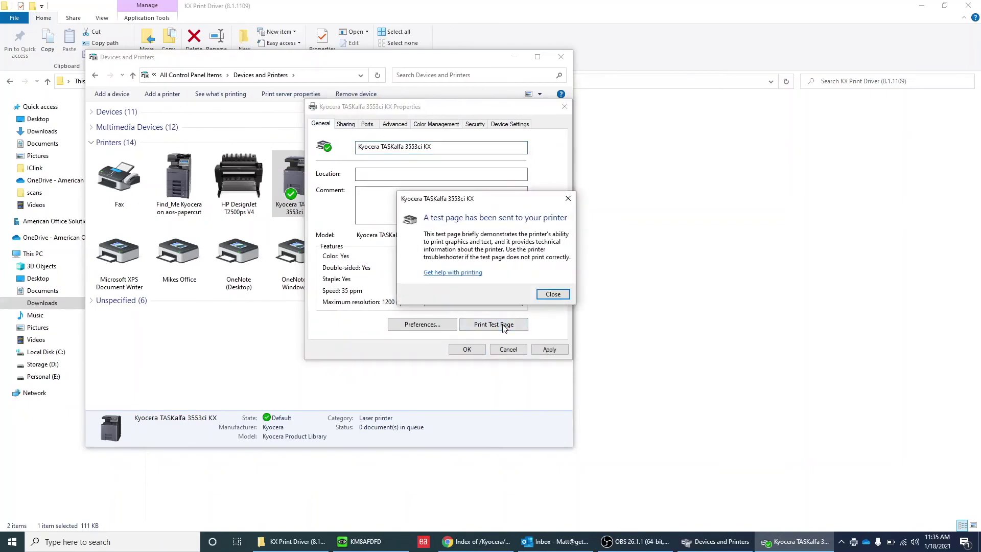
pyautogui.click(548, 295)
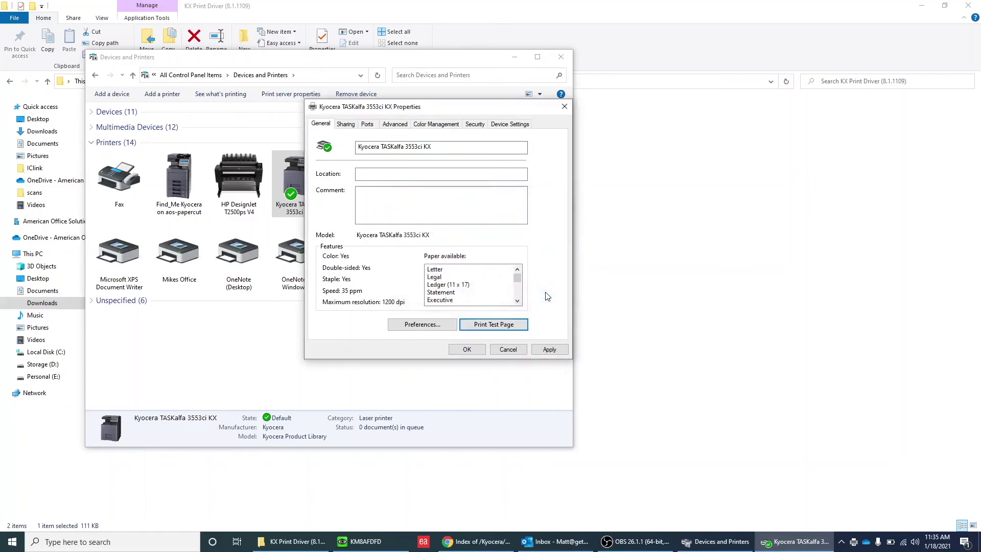